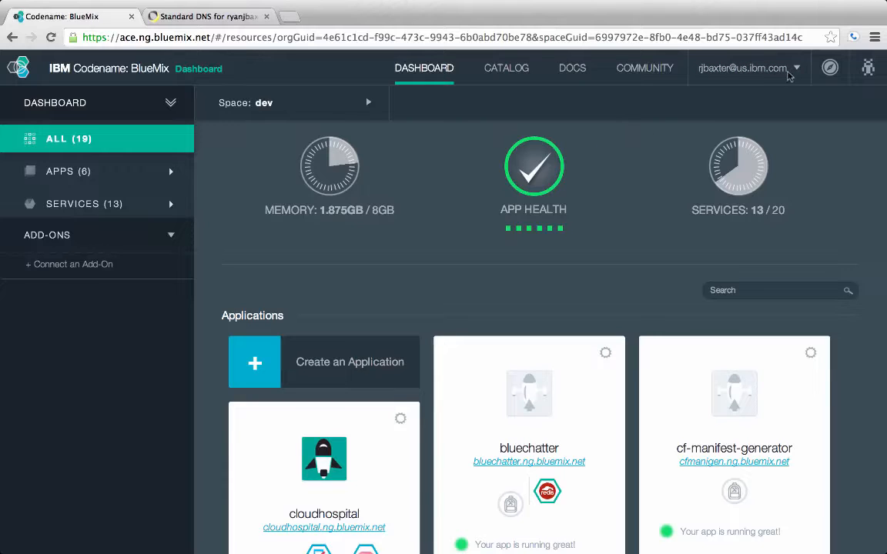
Show the organization's Domains via Manage Organizations, listing ng.bluemix.net and mybluemix.net
click(781, 71)
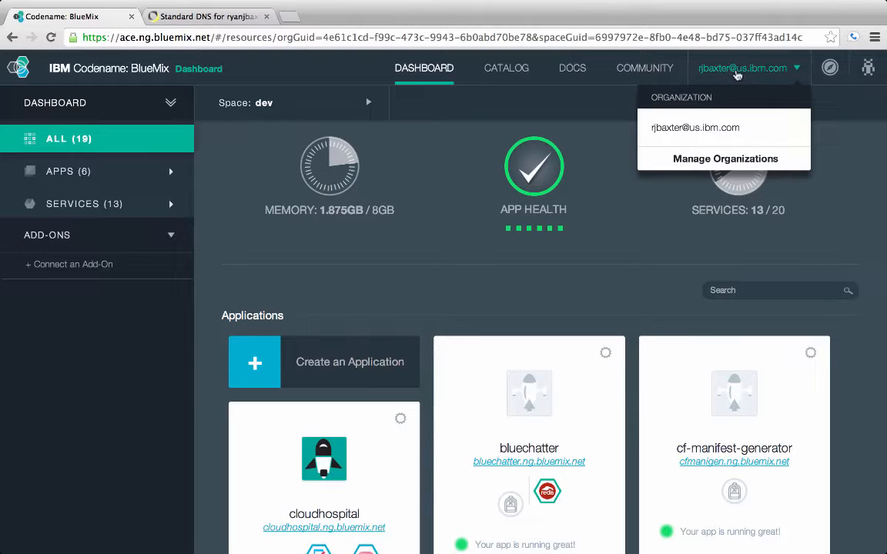
click(718, 162)
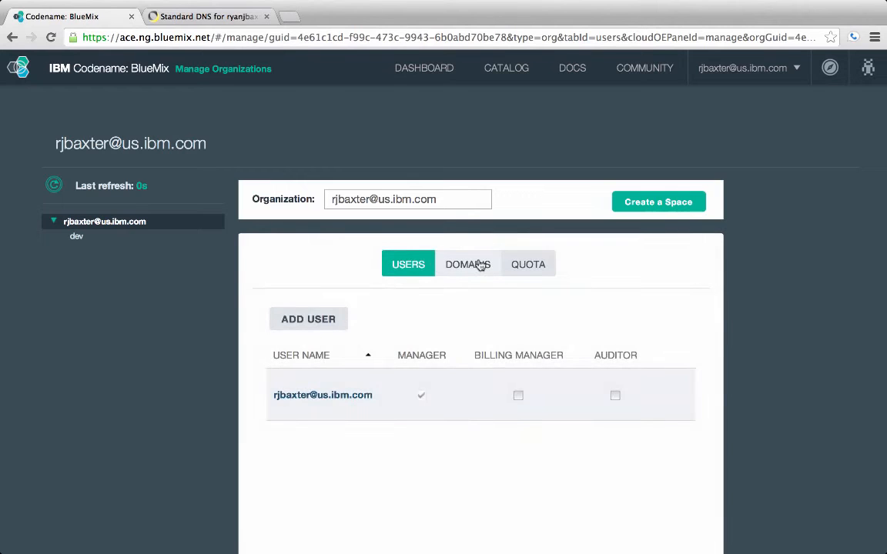
click(481, 265)
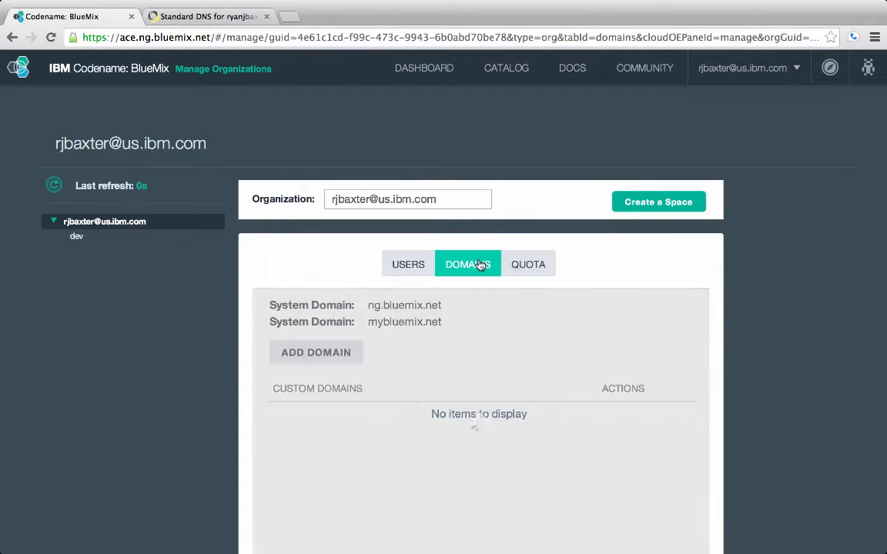
scroll(432, 357, down, 2)
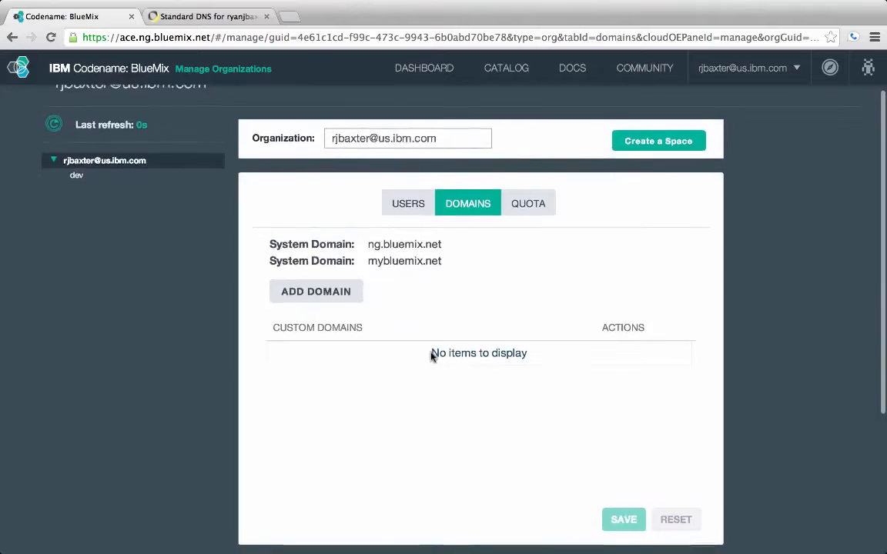
scroll(432, 356, up, 1)
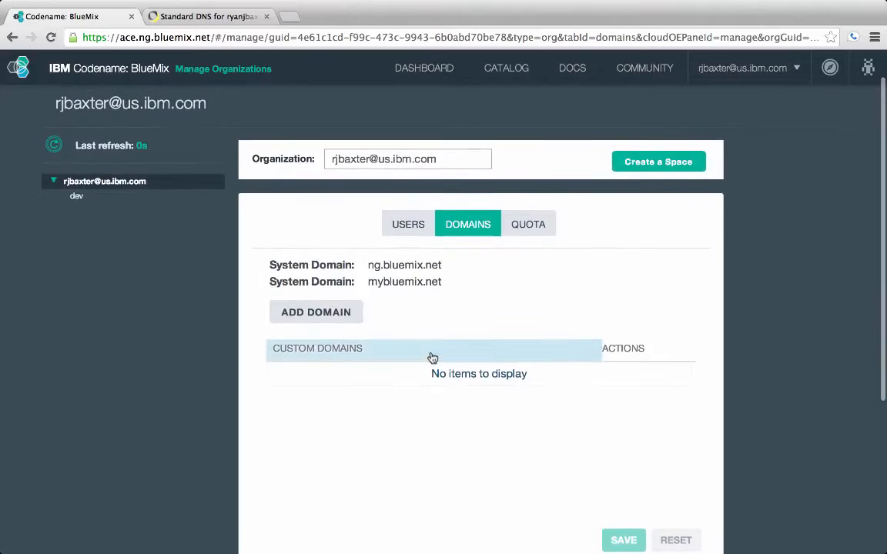
Add and save ryanjbaxter.com as a custom domain, then return to the dashboard
click(346, 314)
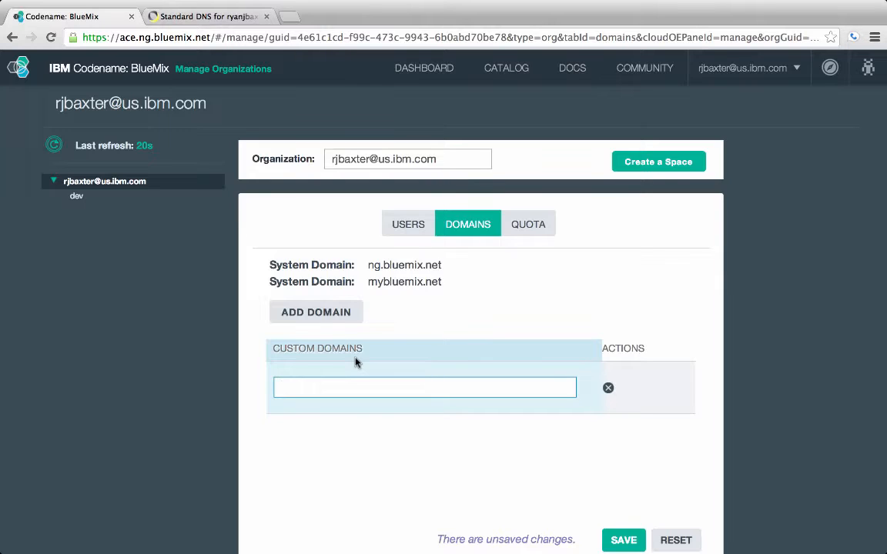
text(ryanjbaxter.com)
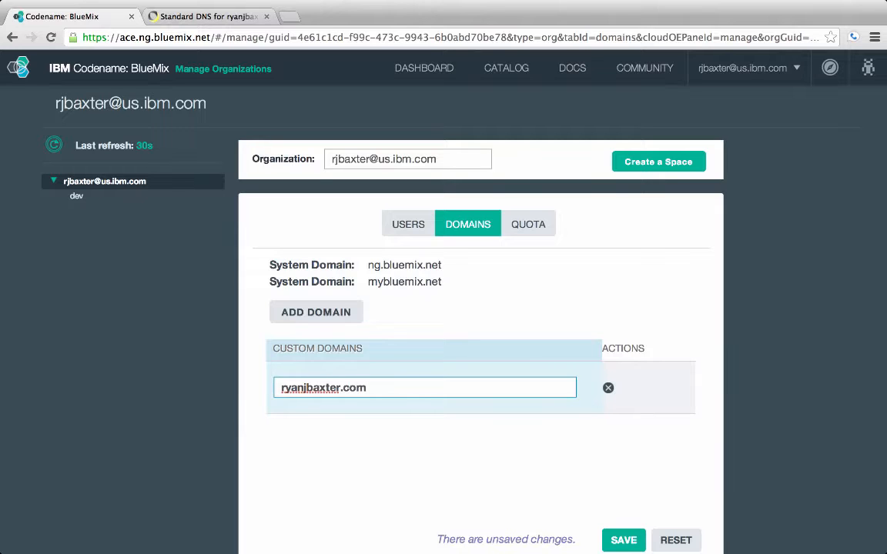
click(625, 540)
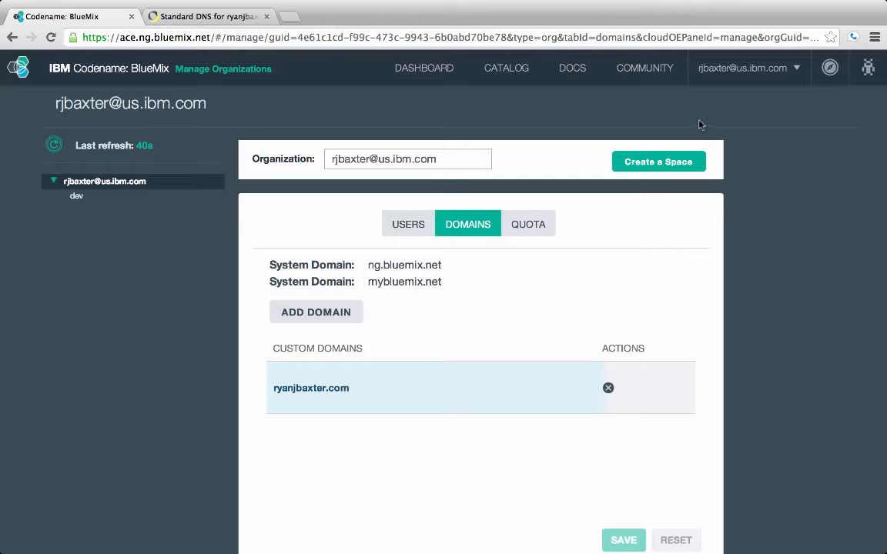
click(424, 68)
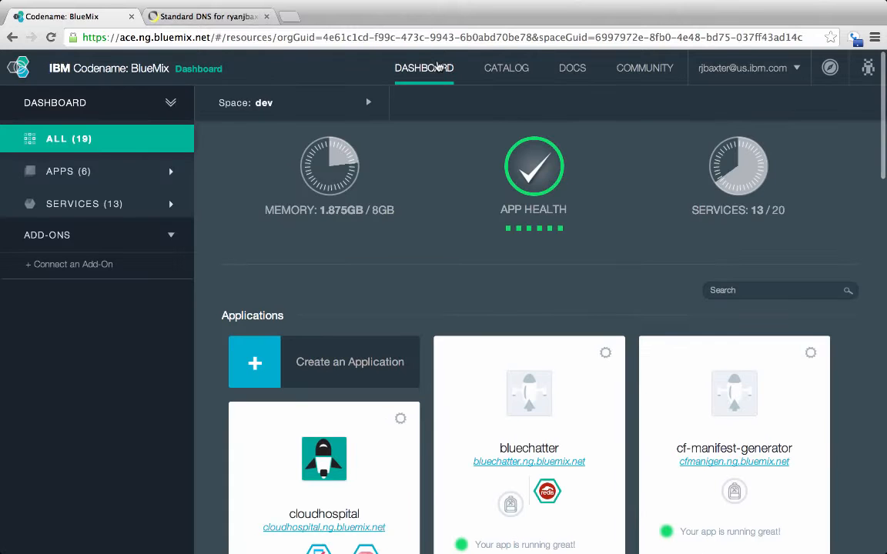
Open the bluechatter app's Overview and show its actions menu
scroll(439, 150, down, 3)
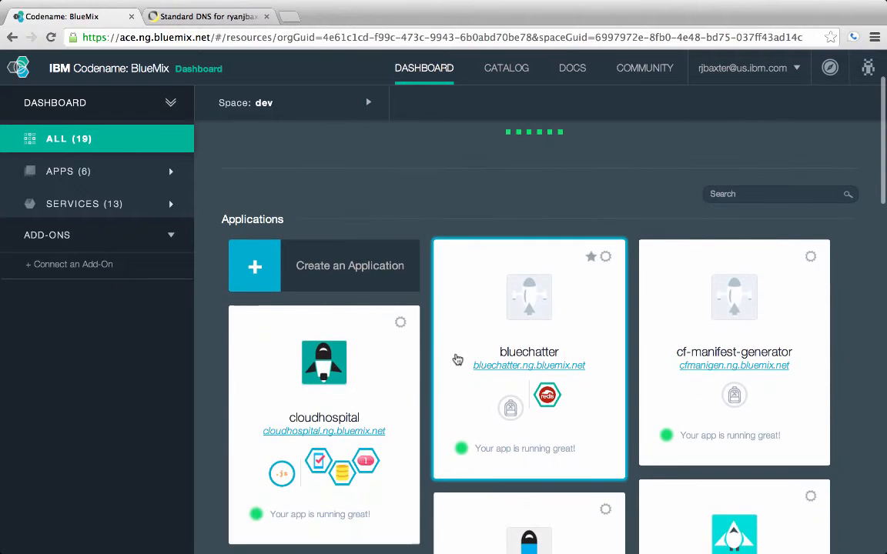
click(458, 358)
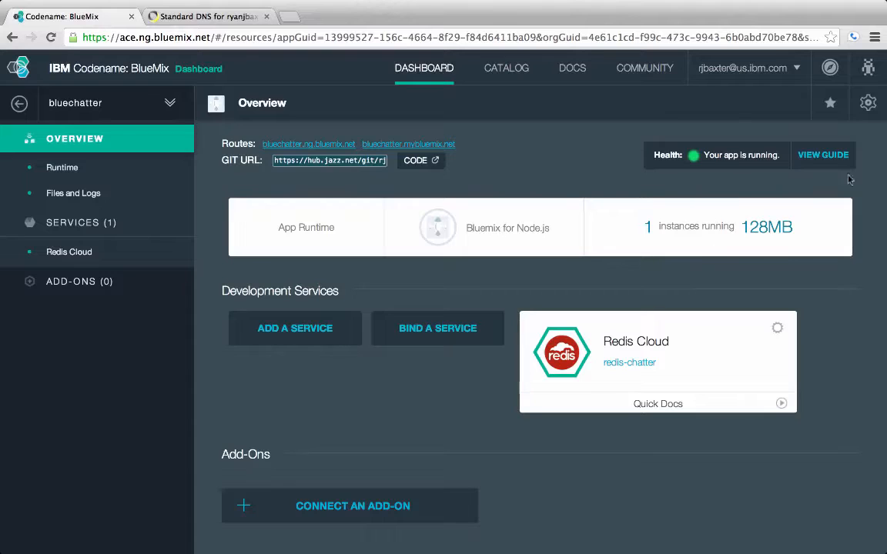
click(871, 103)
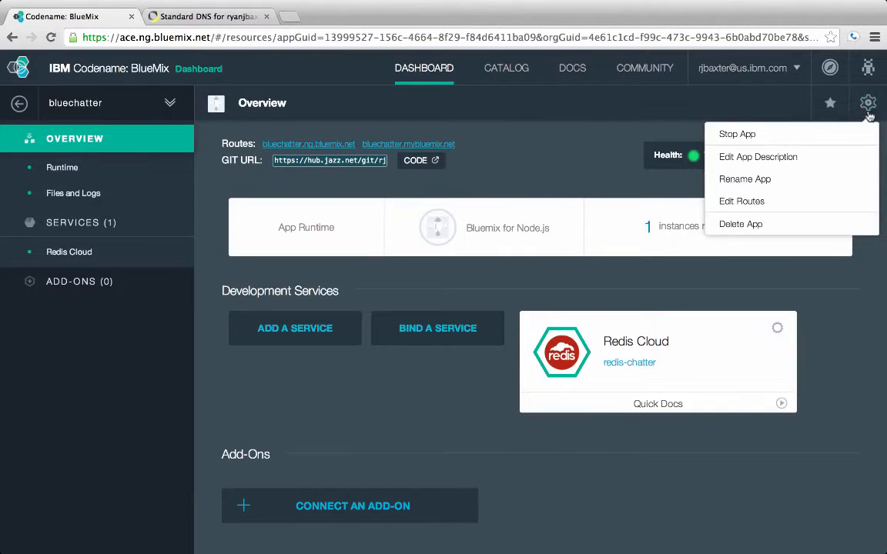
Add route host bluechatter on domain ryanjbaxter.com to the bluechatter app and apply it
click(741, 201)
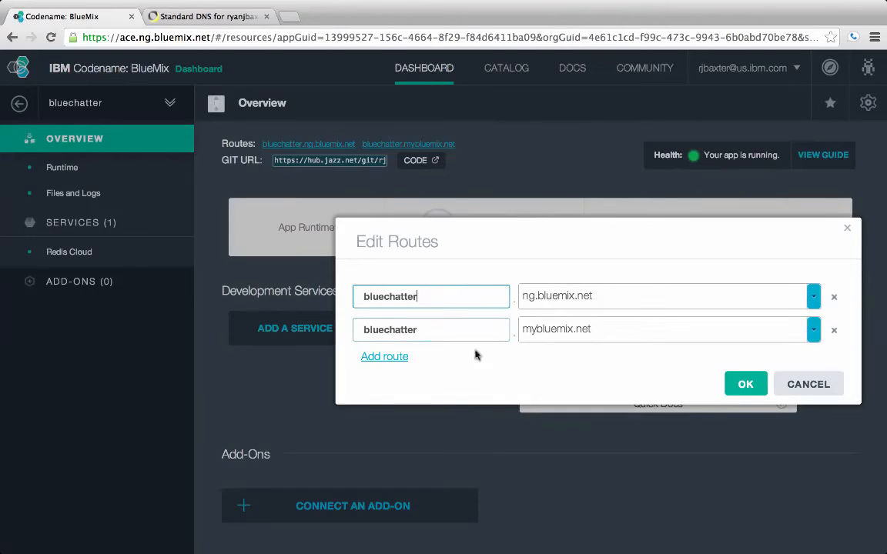
click(394, 357)
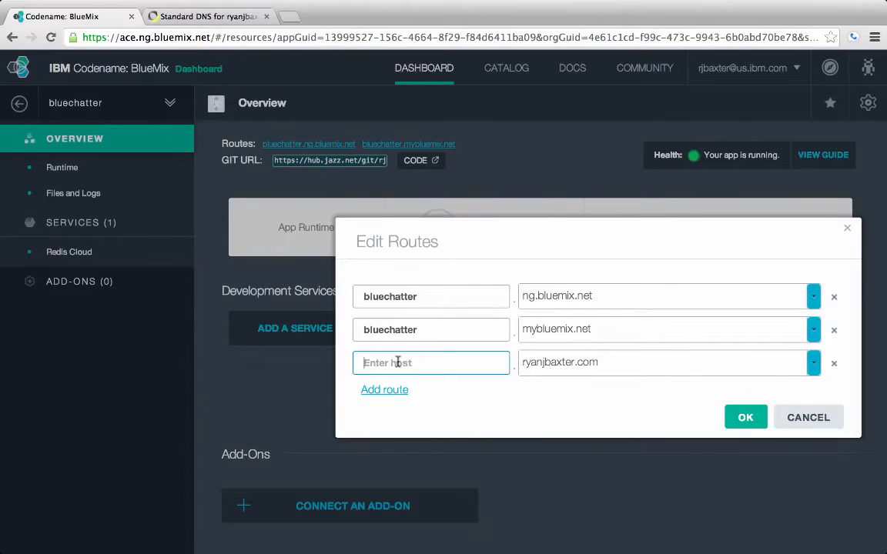
text(b)
key(BackSpace)
text(bluechatter)
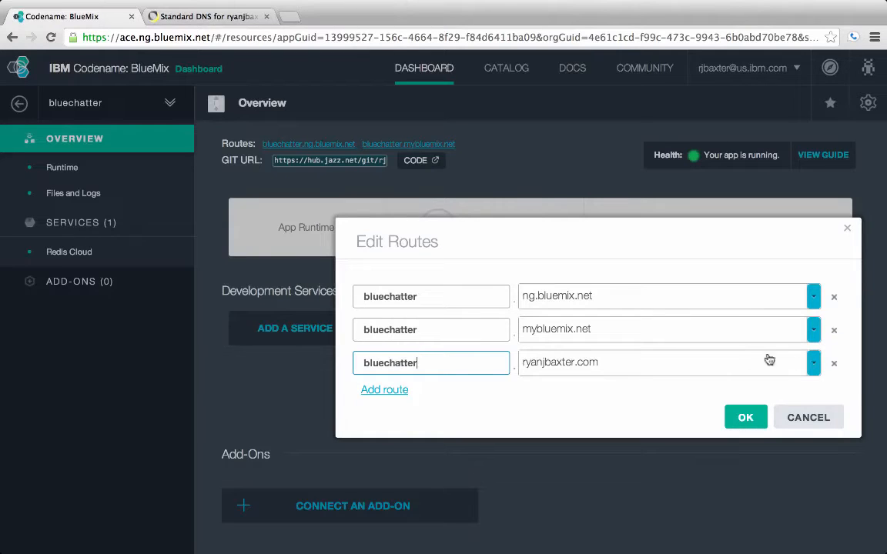
click(816, 367)
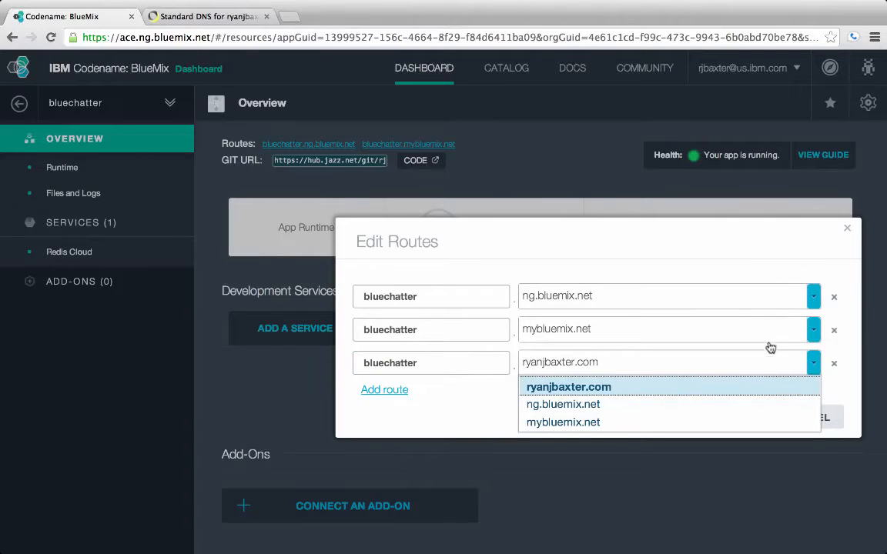
click(811, 361)
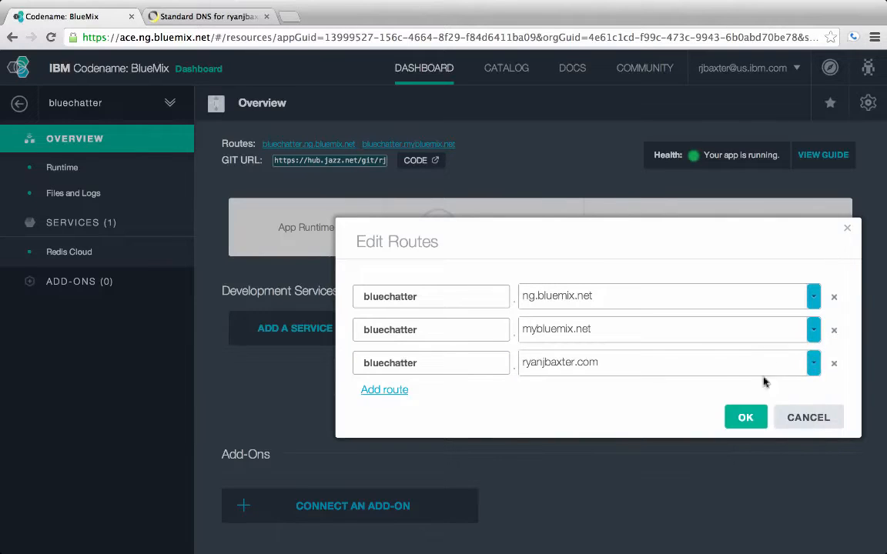
click(813, 367)
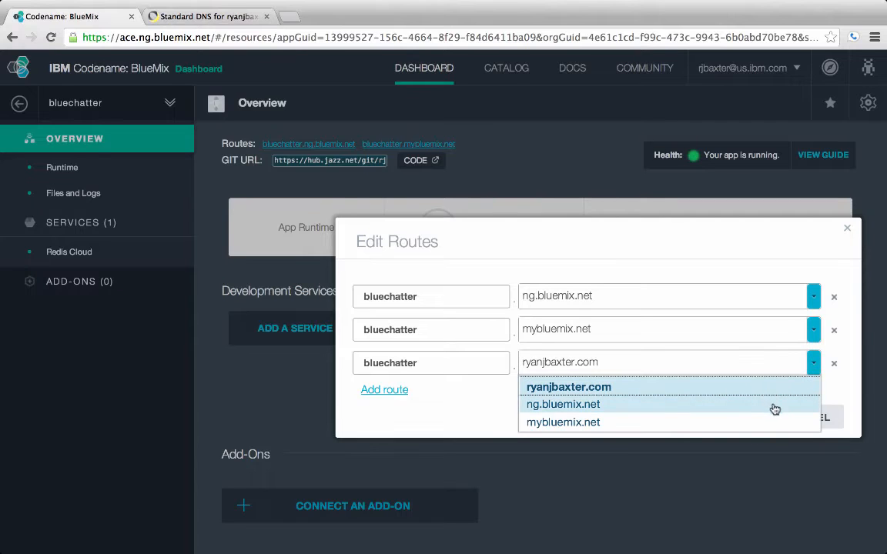
click(815, 362)
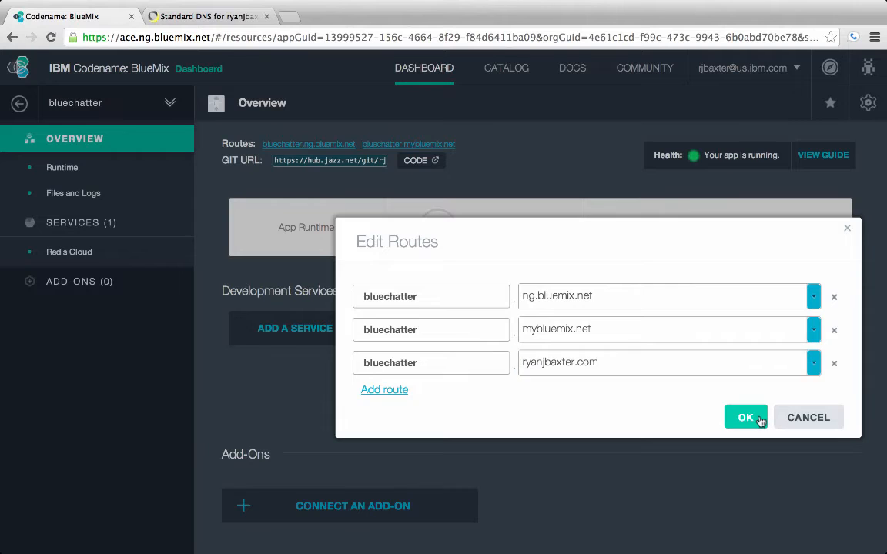
click(759, 419)
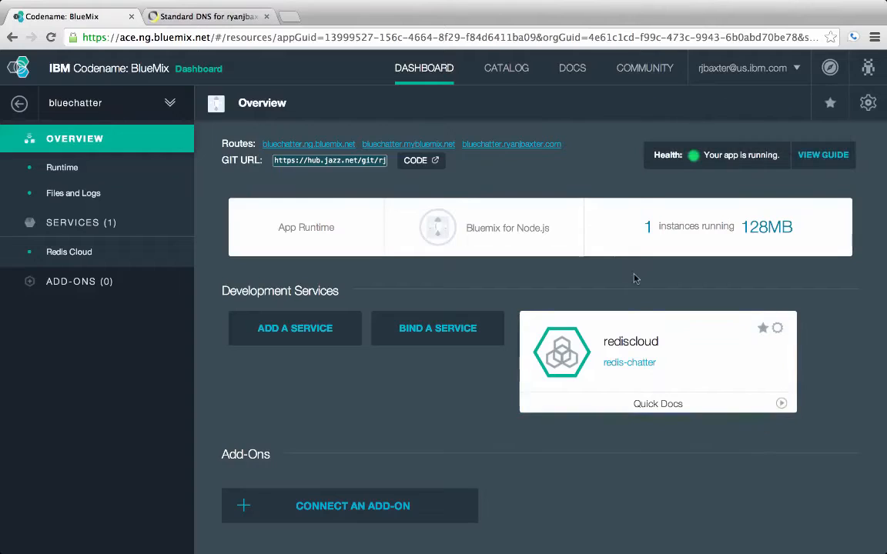
Try bluechatter.ryanjbaxter.com in a new tab, then switch to Dyn's ryanjbaxter.com DNS page
click(544, 146)
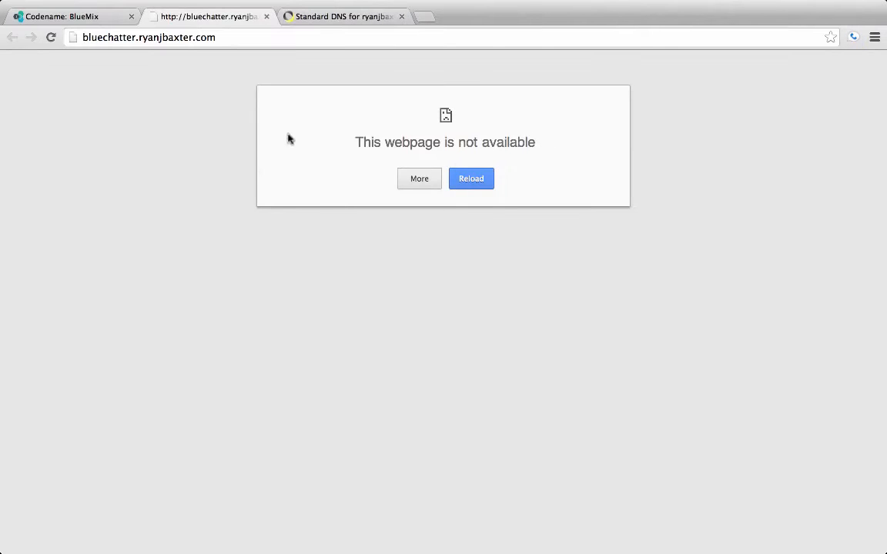
click(228, 37)
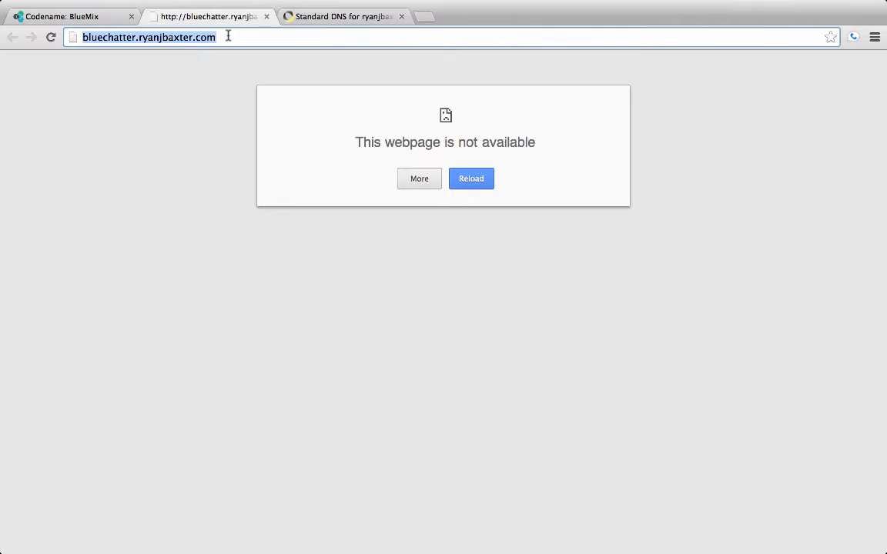
click(339, 23)
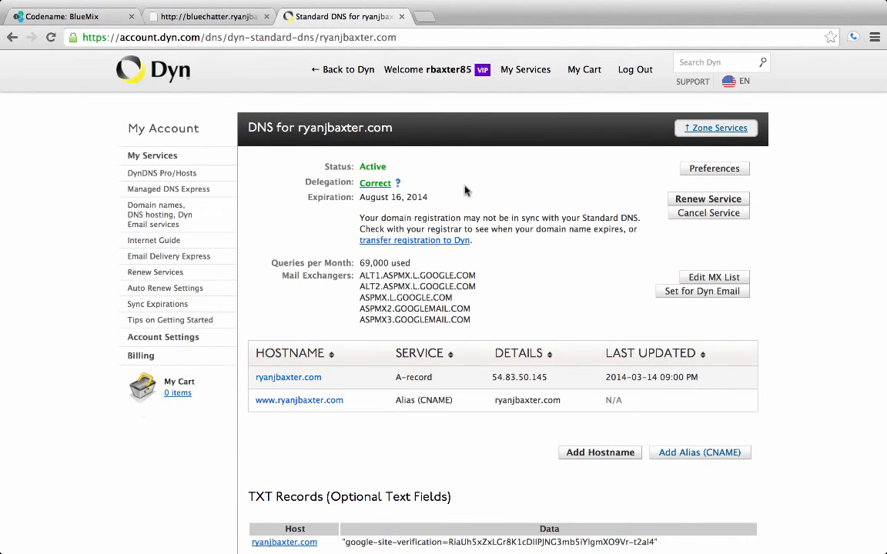
Scroll through the ryanjbaxter.com DNS page to locate the hostname table
scroll(478, 219, down, 1)
scroll(508, 234, up, 1)
Start a new CNAME alias record with hostname bluechatter
click(668, 456)
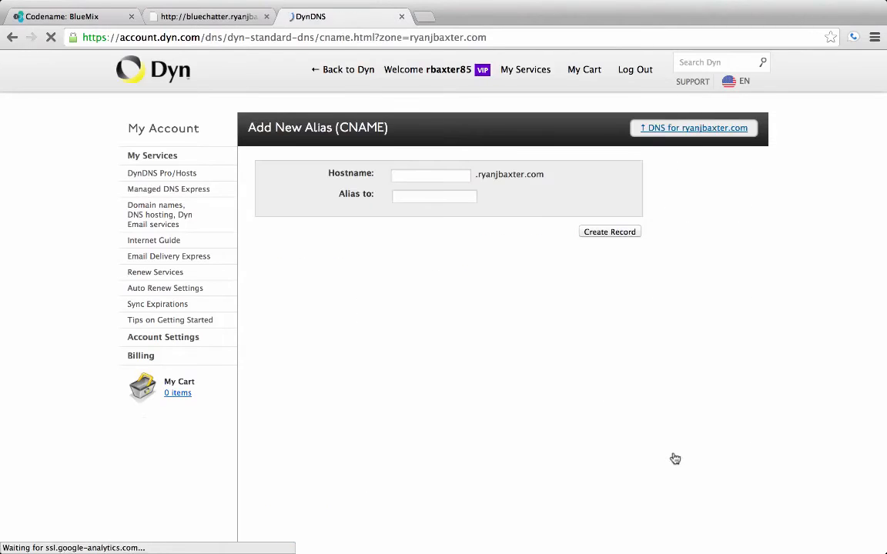
click(455, 177)
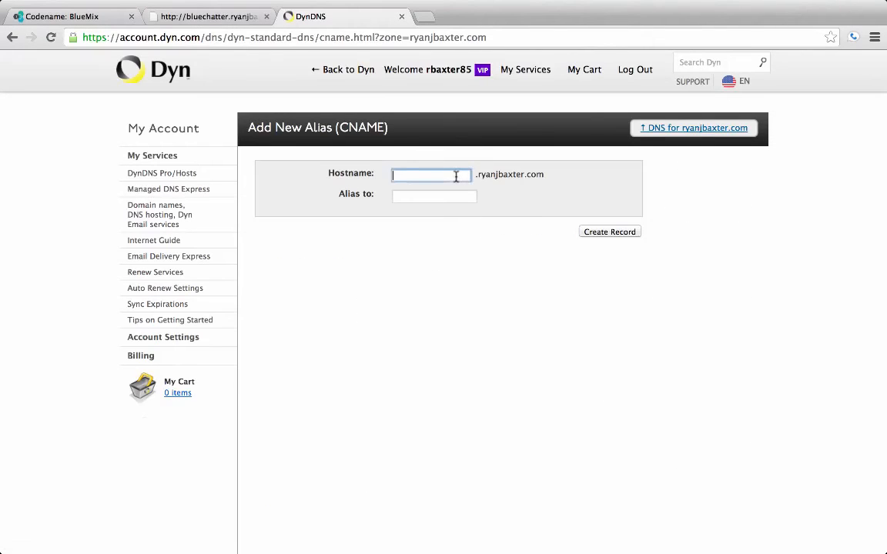
text(bluec)
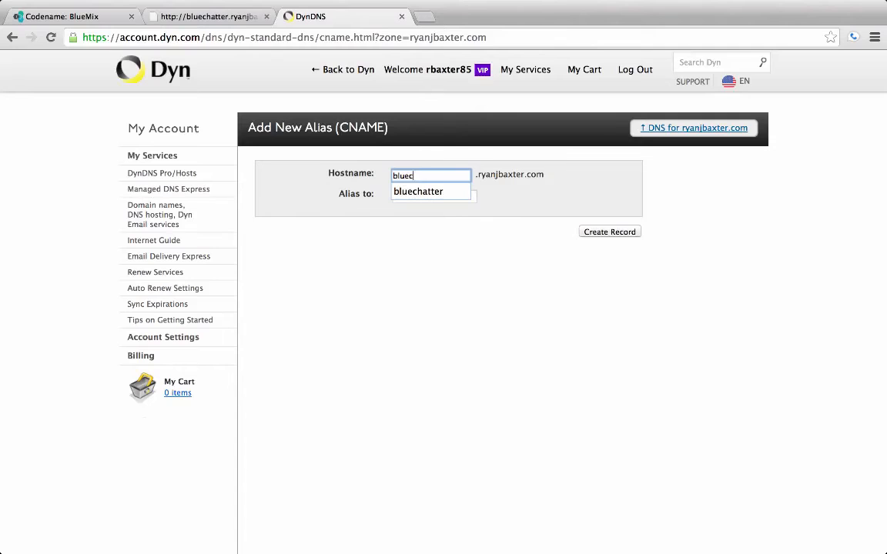
text(hatter)
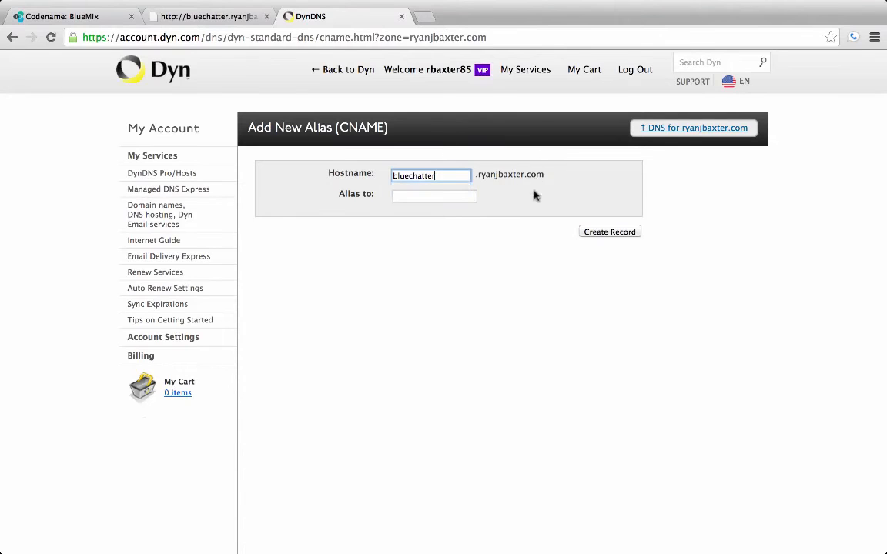
click(450, 194)
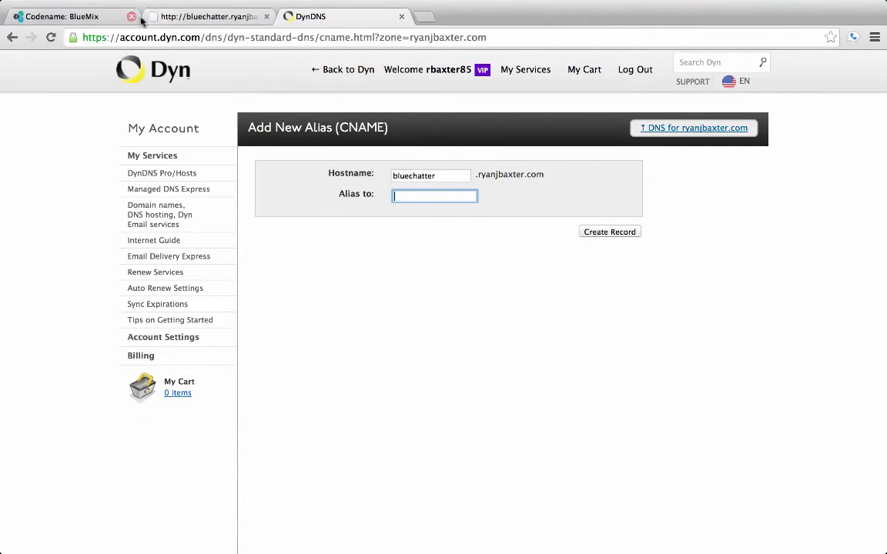
Copy bluechatter.mybluemix.net from Bluemix, paste it as the alias target, and create the record
click(105, 16)
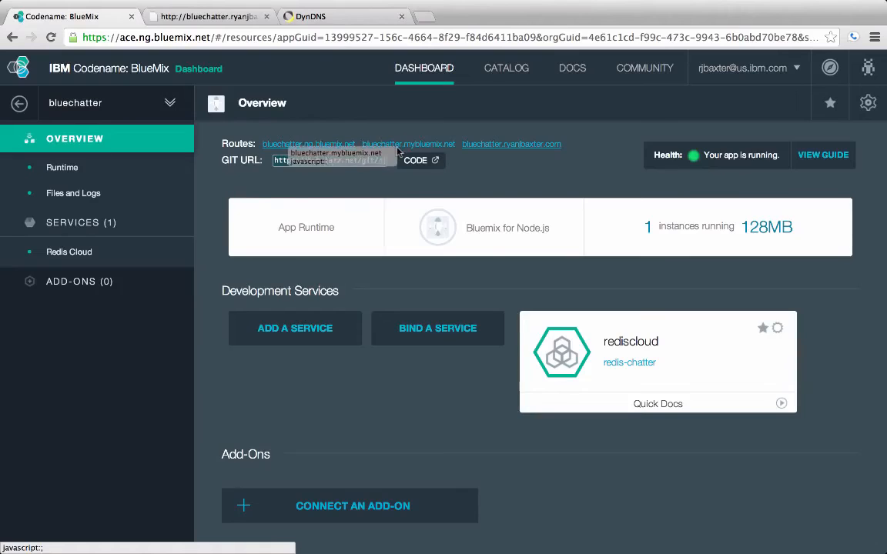
drag(363, 144, 456, 145)
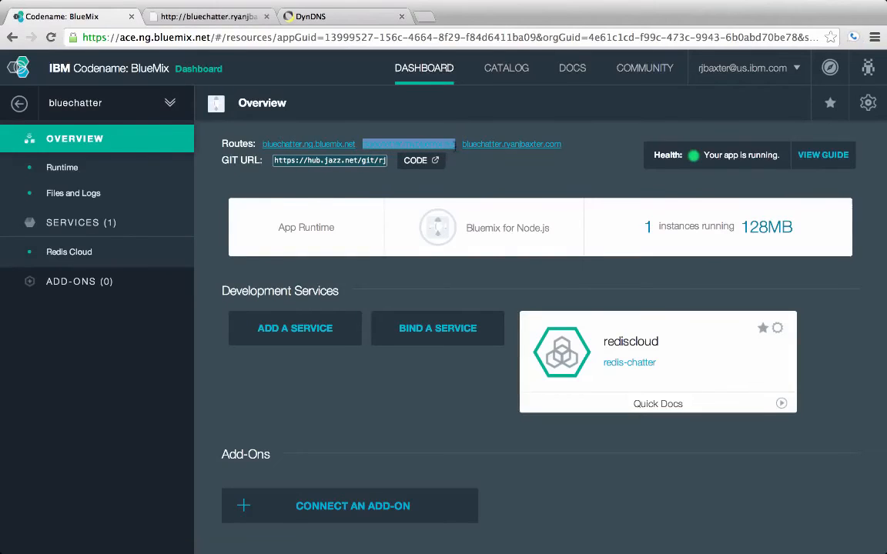
key(super+c)
click(293, 17)
key(super+v)
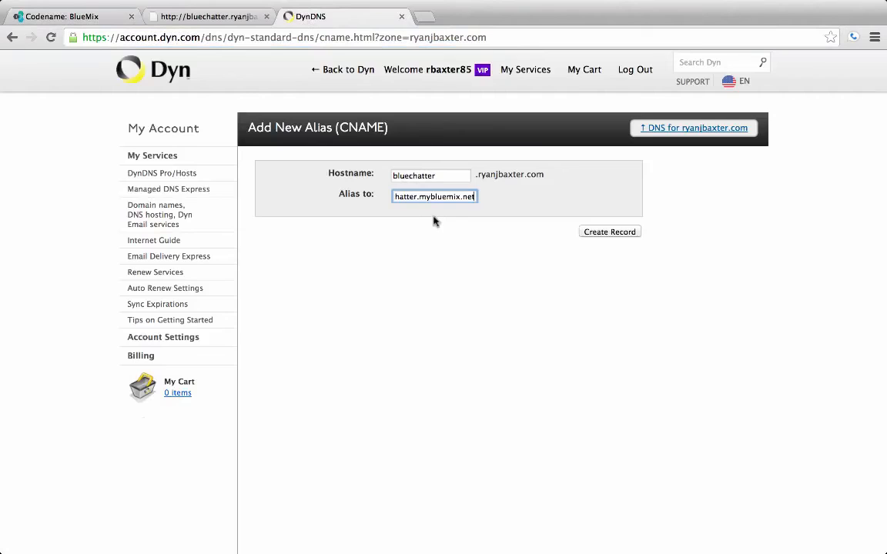
click(608, 232)
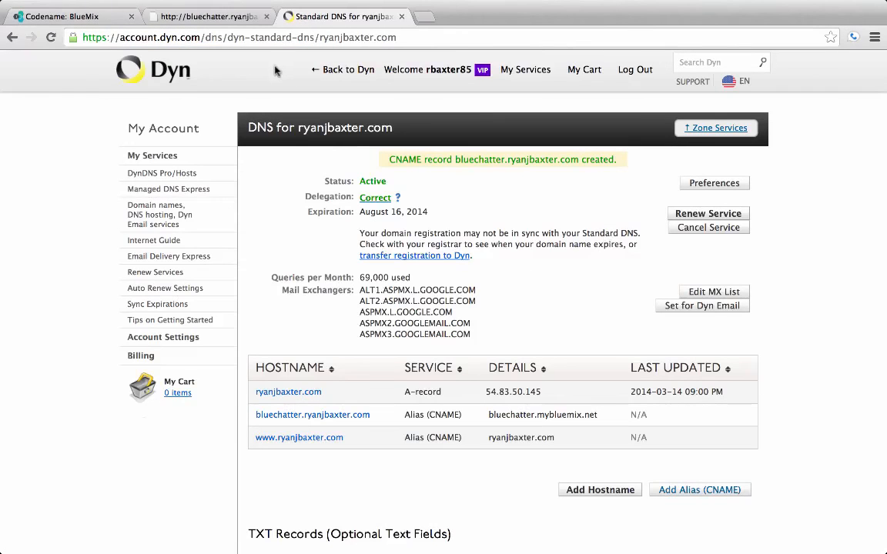
Reload bluechatter.ryanjbaxter.com until the BlueChatter username page appears
click(239, 18)
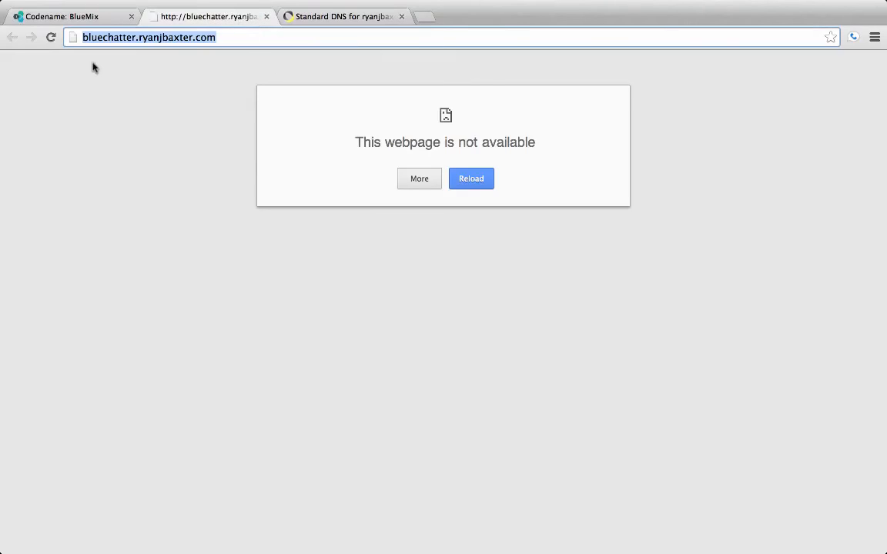
click(52, 38)
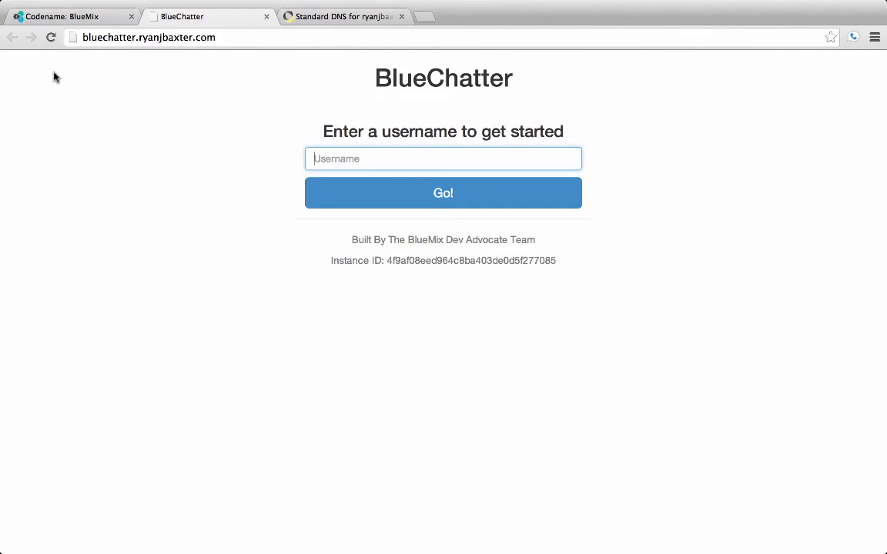
click(118, 37)
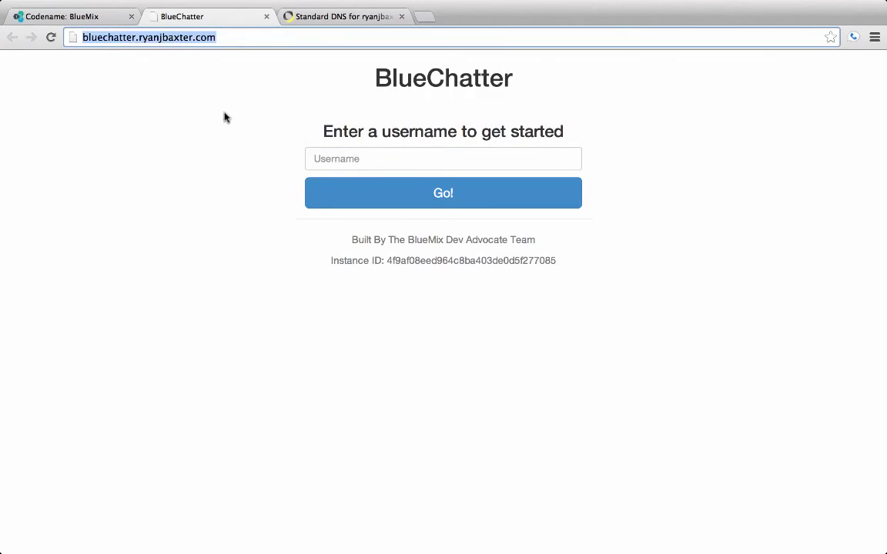
click(202, 102)
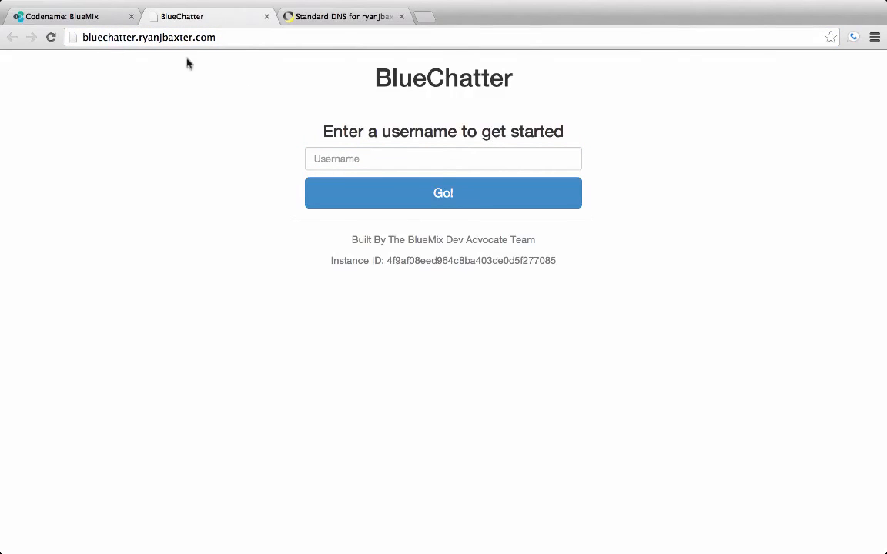
click(107, 17)
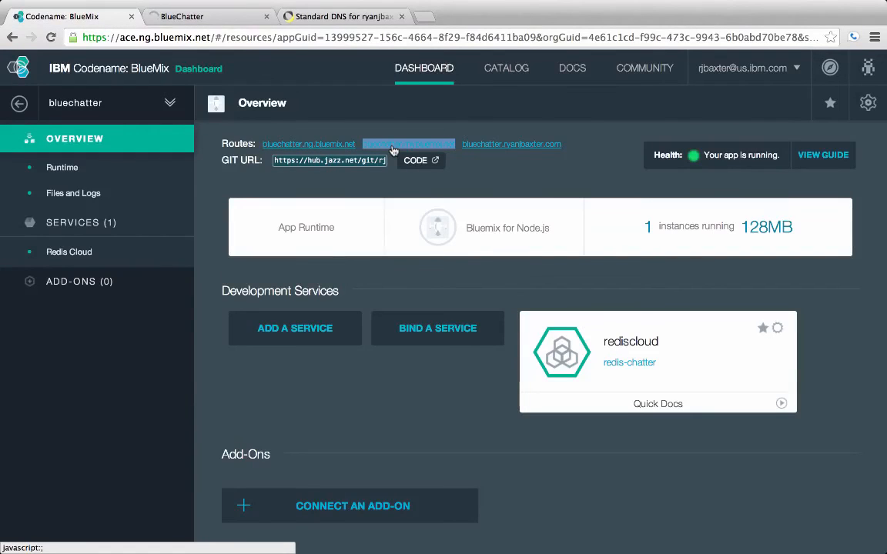
click(214, 19)
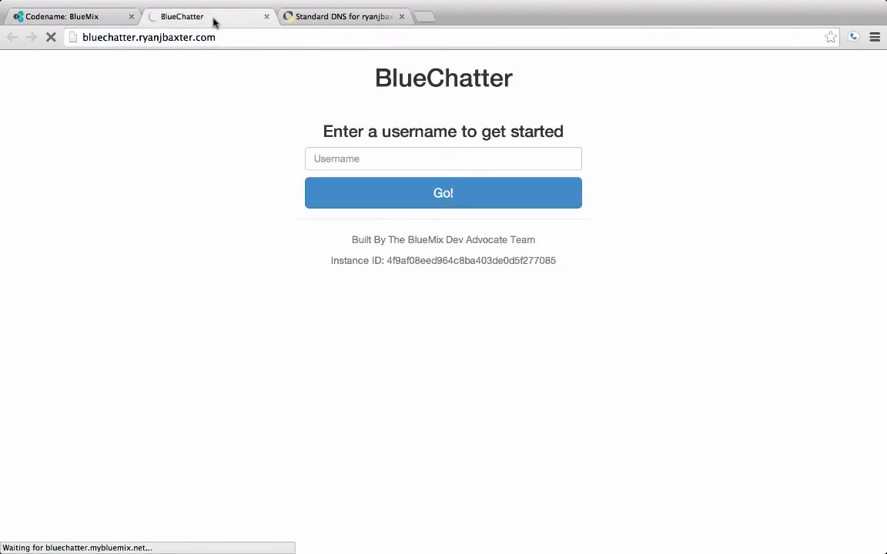
click(100, 20)
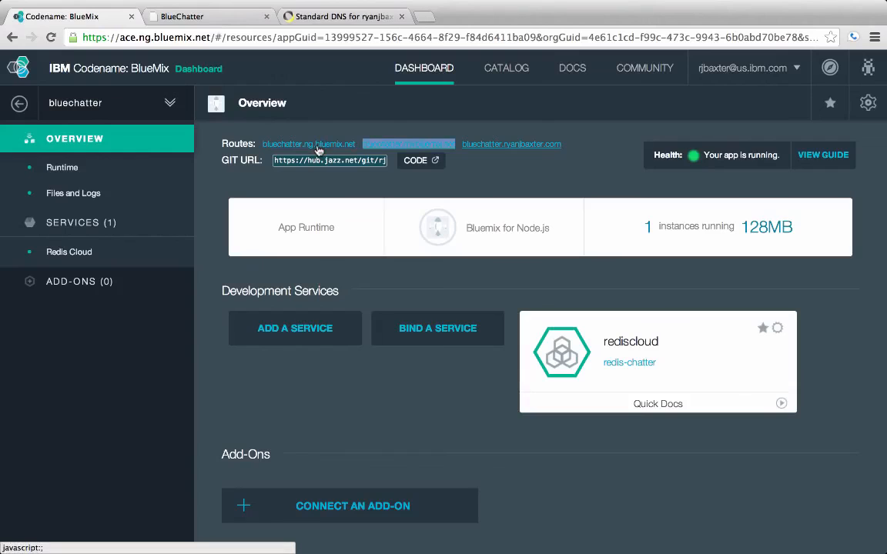
click(248, 16)
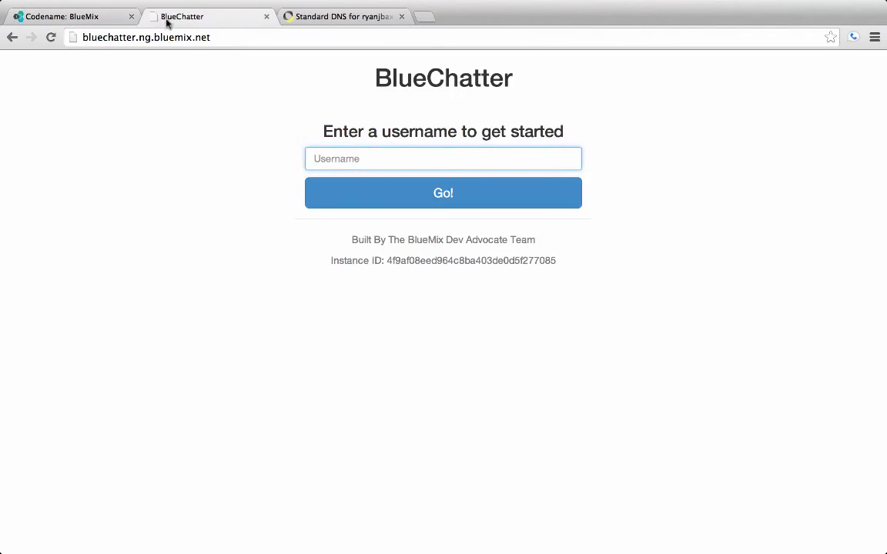
click(102, 21)
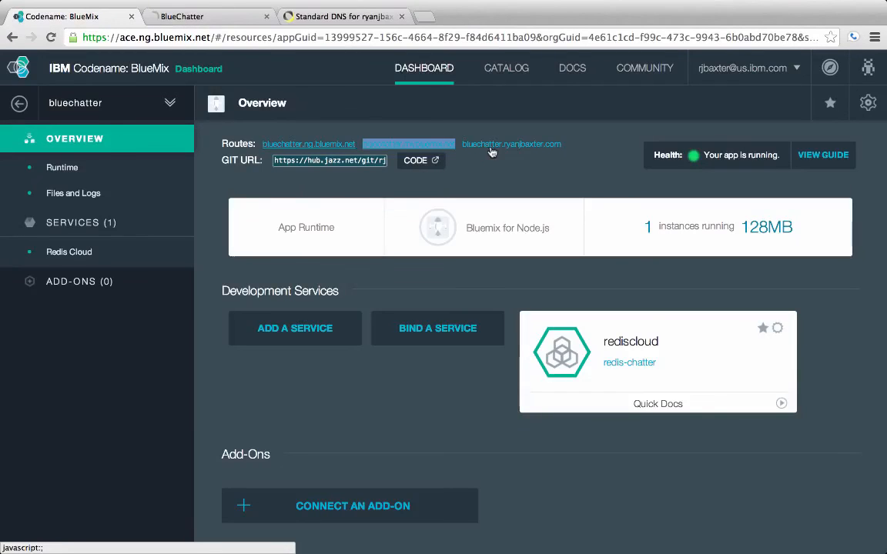
click(225, 21)
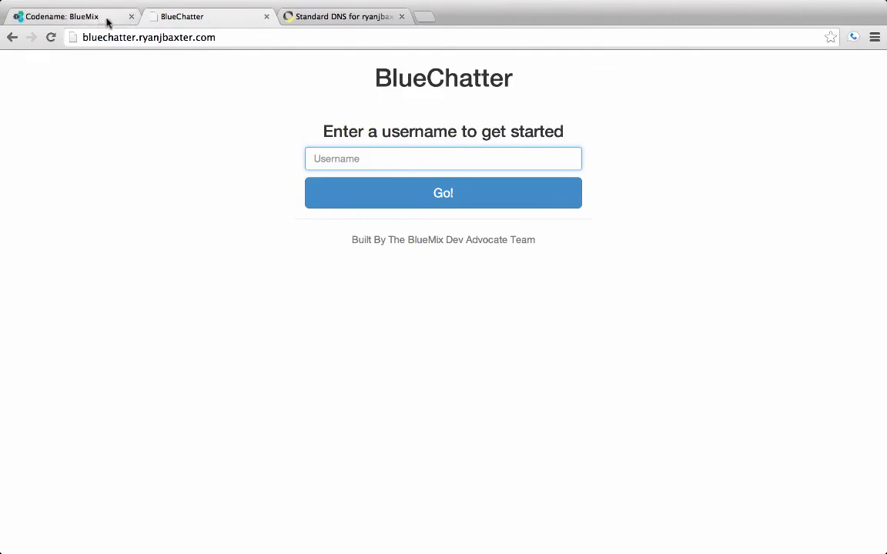
click(136, 37)
click(136, 37)
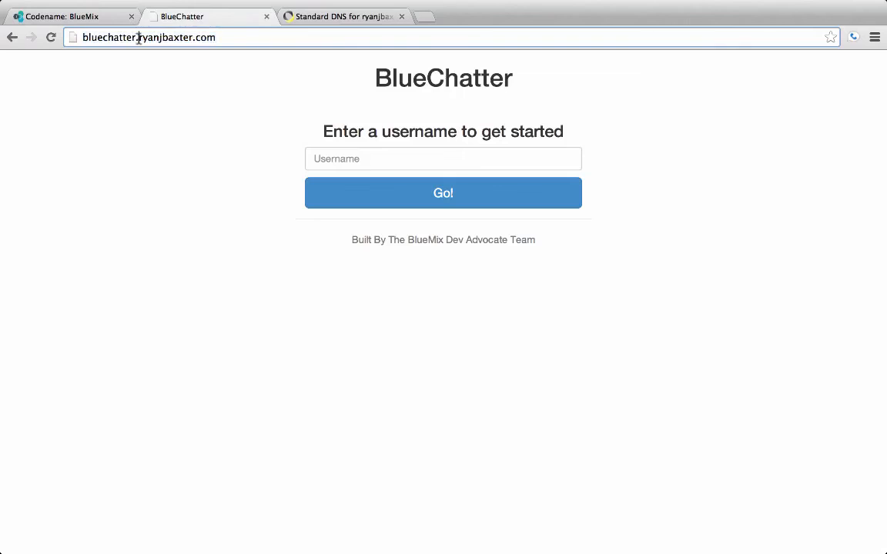
drag(249, 42, 83, 34)
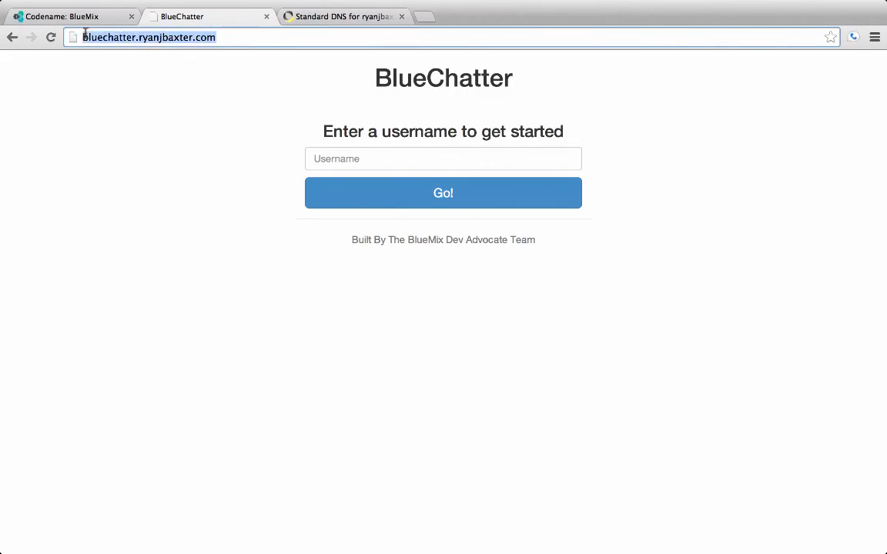